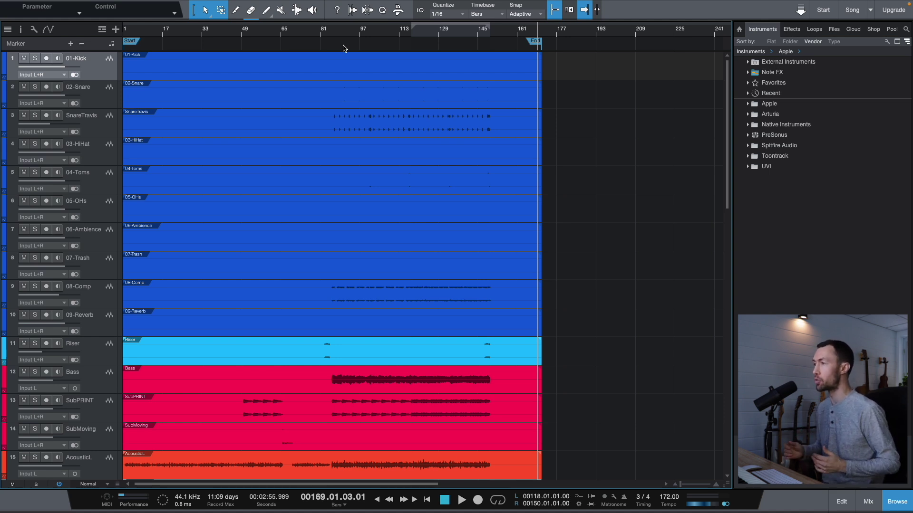
- Enable and open the SDRR2tube insert on the MIX BUS channel, and place its window over the arrangement
key(F3)
click(865, 120)
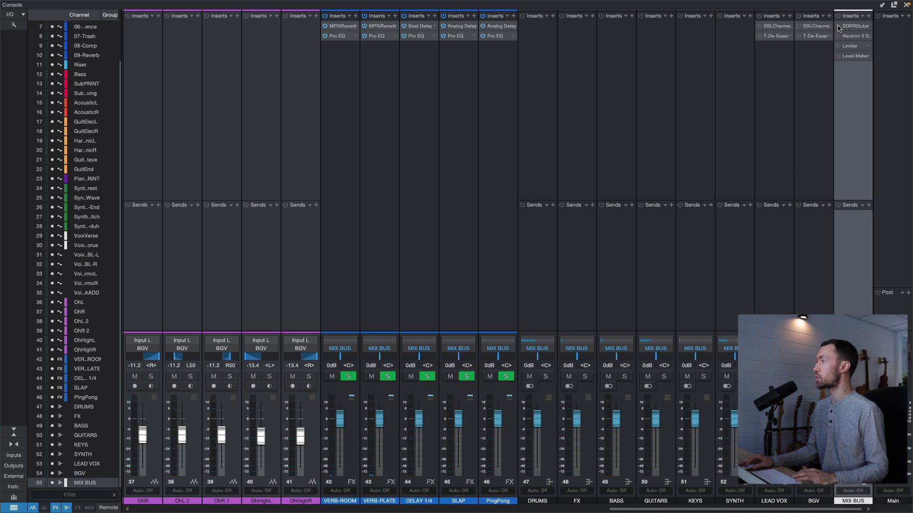
click(854, 27)
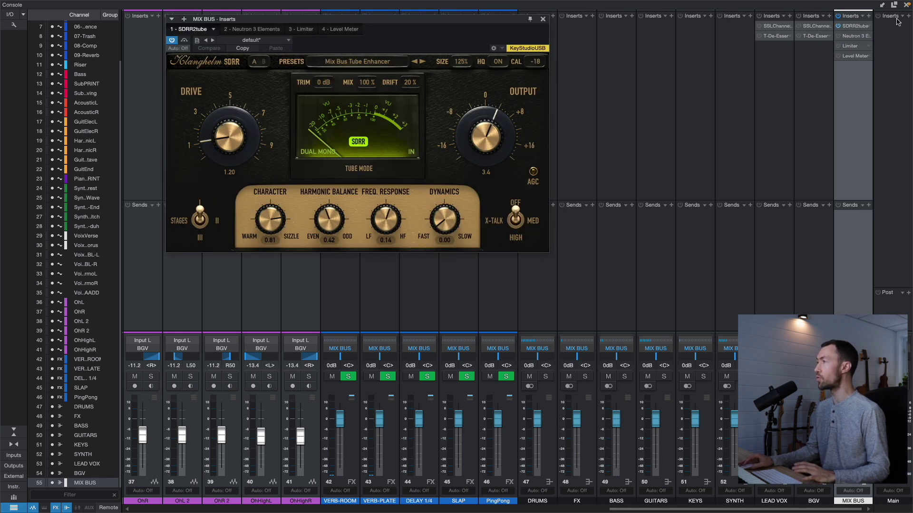
click(907, 6)
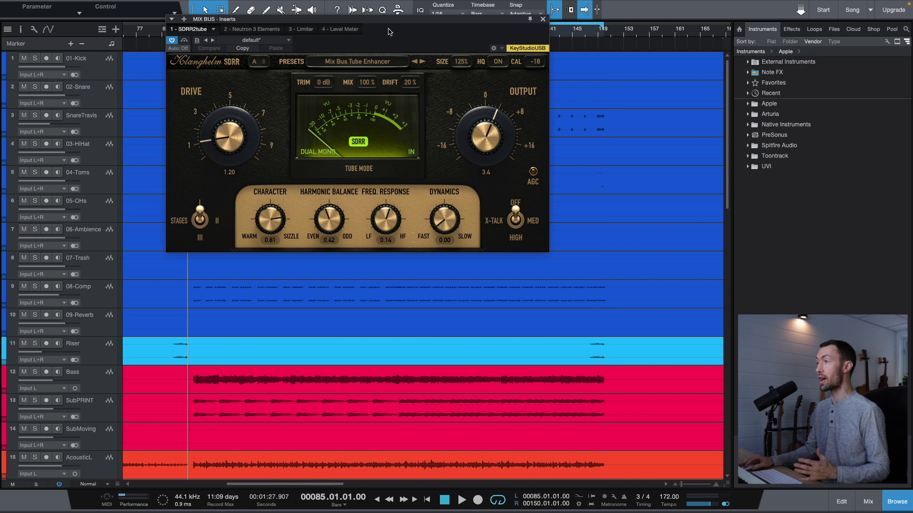
drag(390, 22, 425, 63)
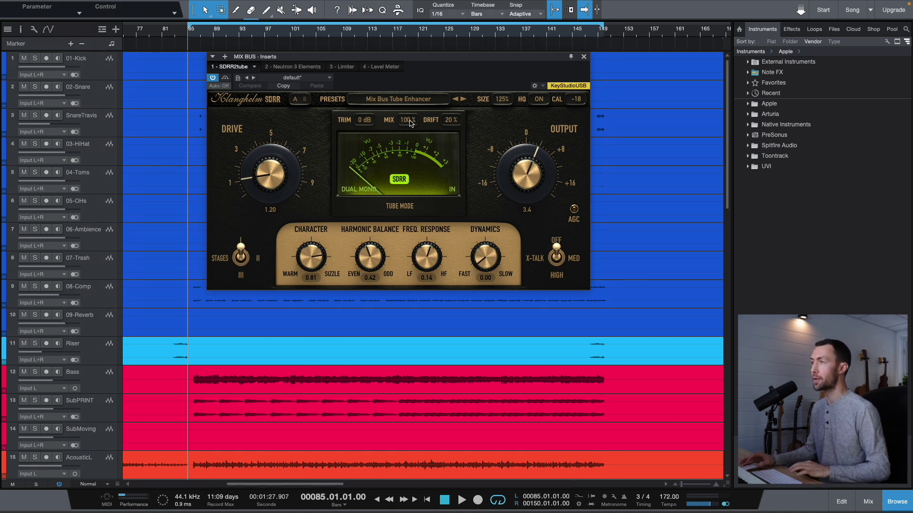
- Play the looped section and compare the mix with SDRR2tube bypassed and active
key(space)
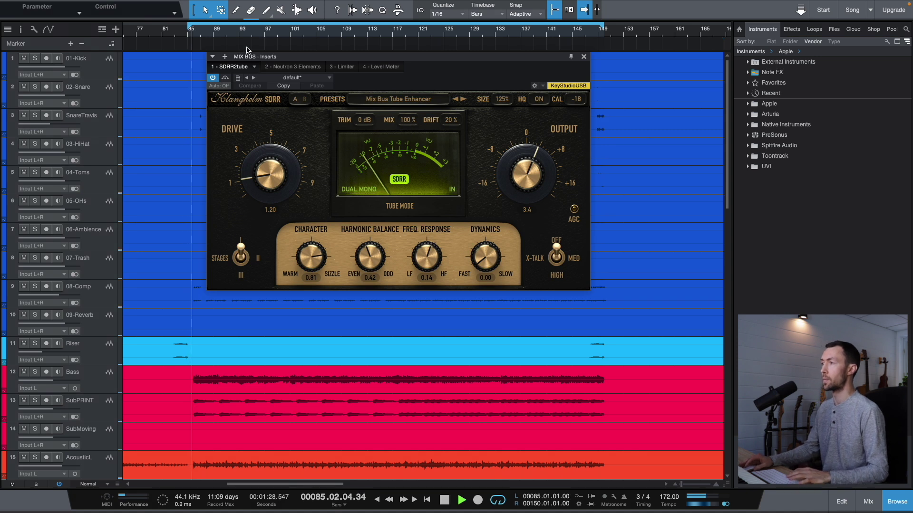
click(225, 79)
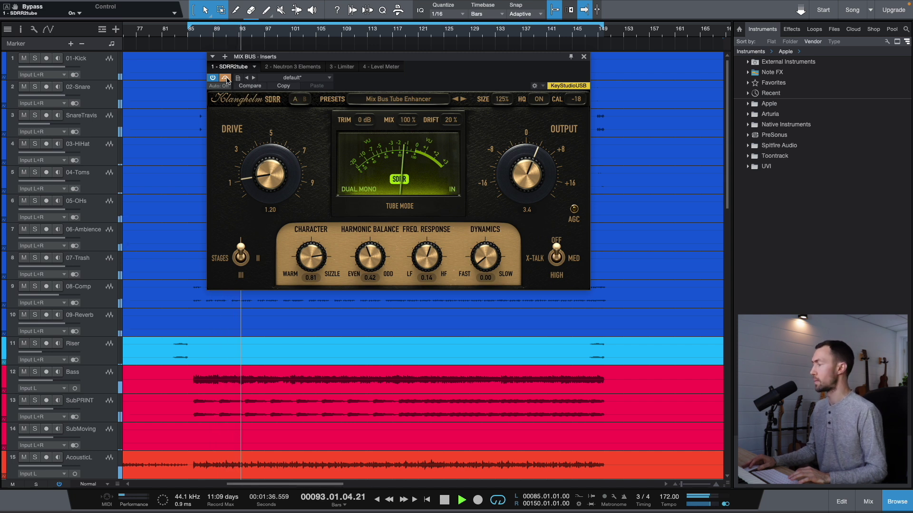
click(226, 78)
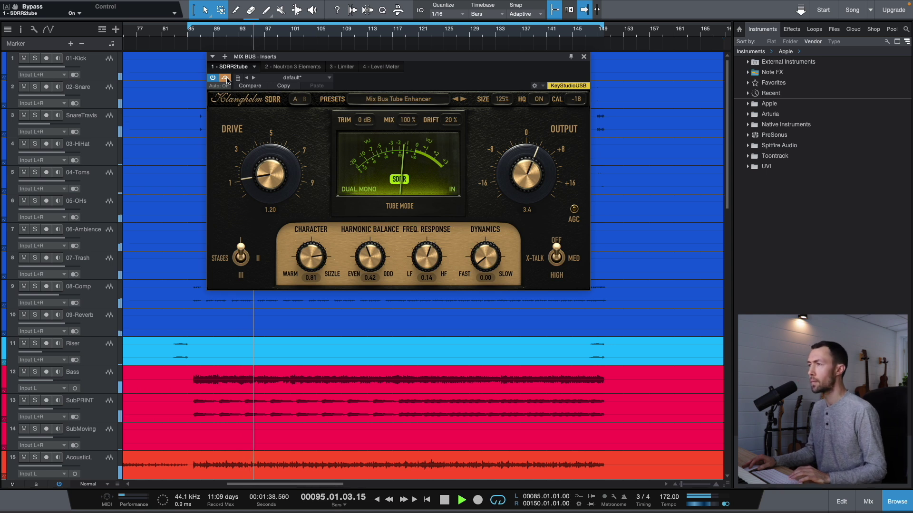
- Set the SDRR2tube mix amount to 72 %, comparing against bypass during playback, and close the plug-in window
drag(407, 119, 415, 158)
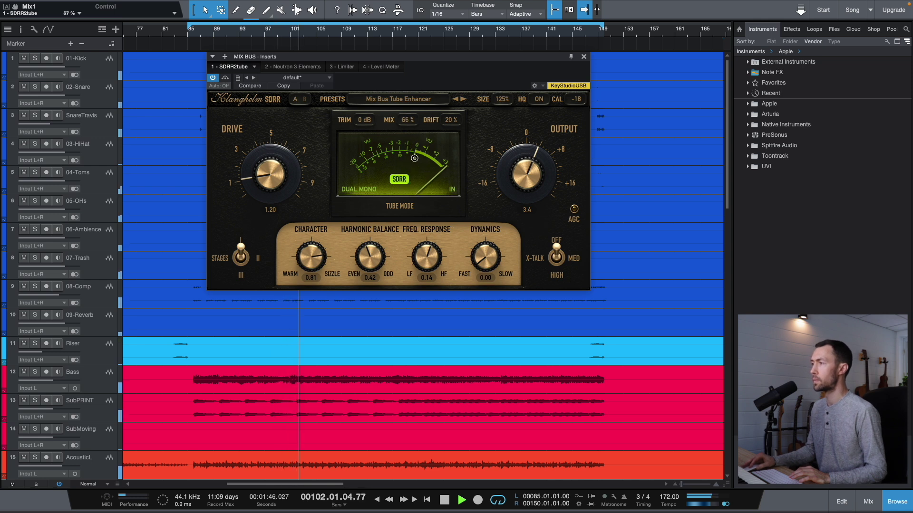
click(225, 78)
click(225, 77)
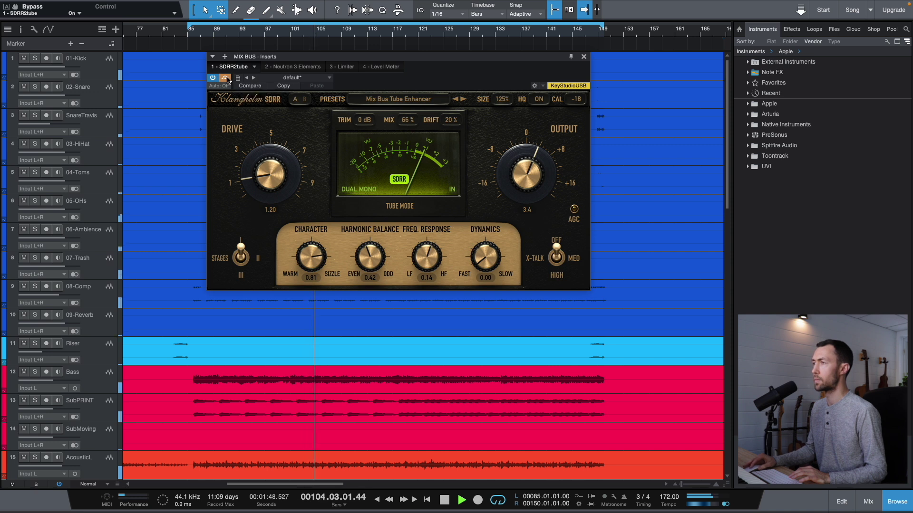
drag(413, 122, 412, 119)
click(226, 78)
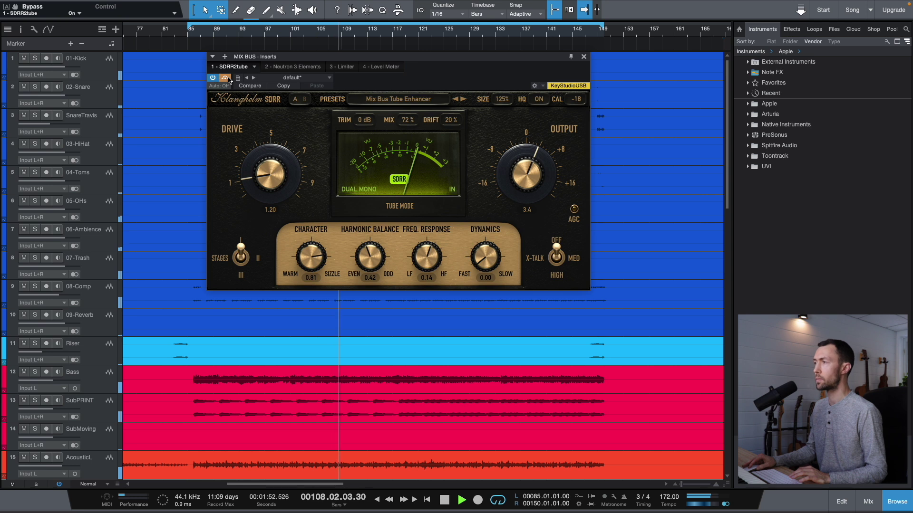
click(225, 78)
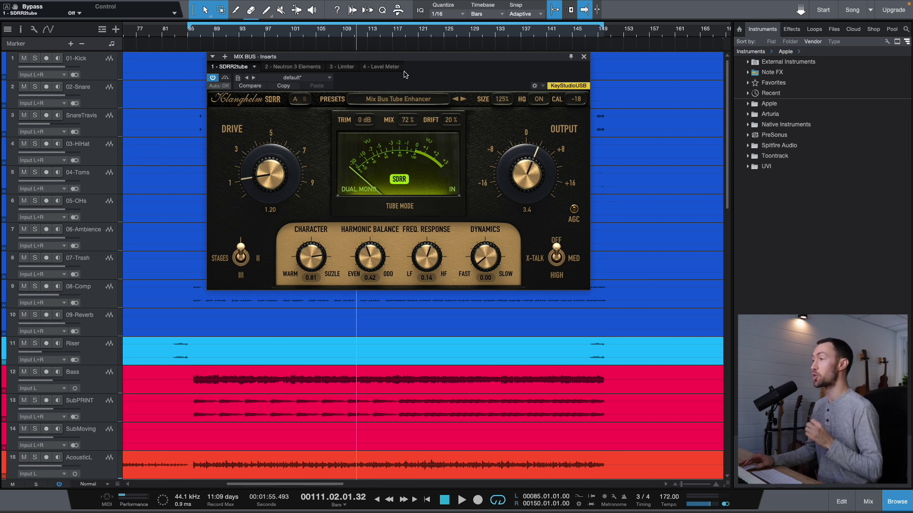
key(ctrl+w)
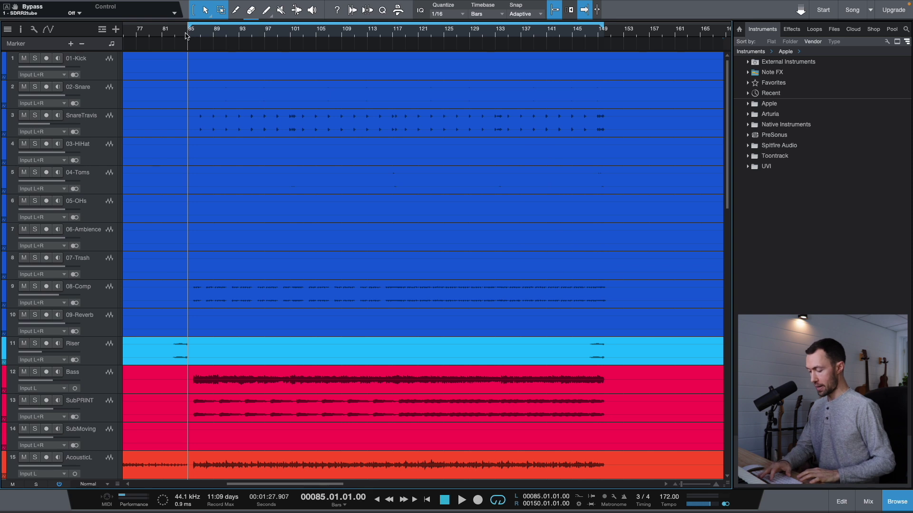
- Enable and open Neutron 3 Elements on the MIX BUS, viewing its Compressor module before returning to the Equalizer
key(F3)
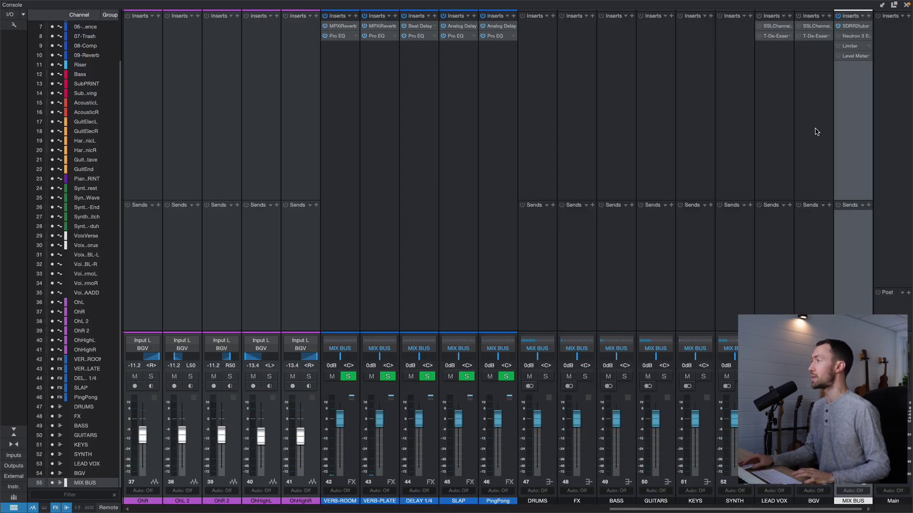
click(854, 36)
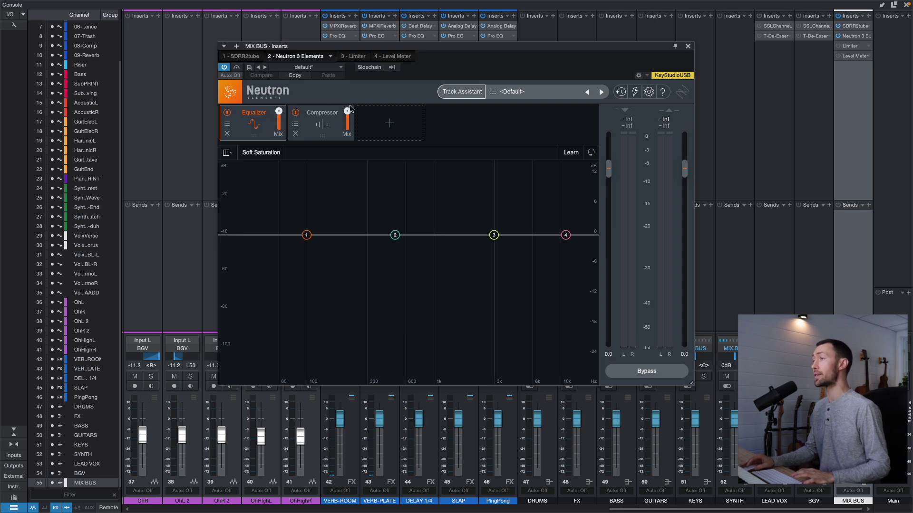
click(331, 115)
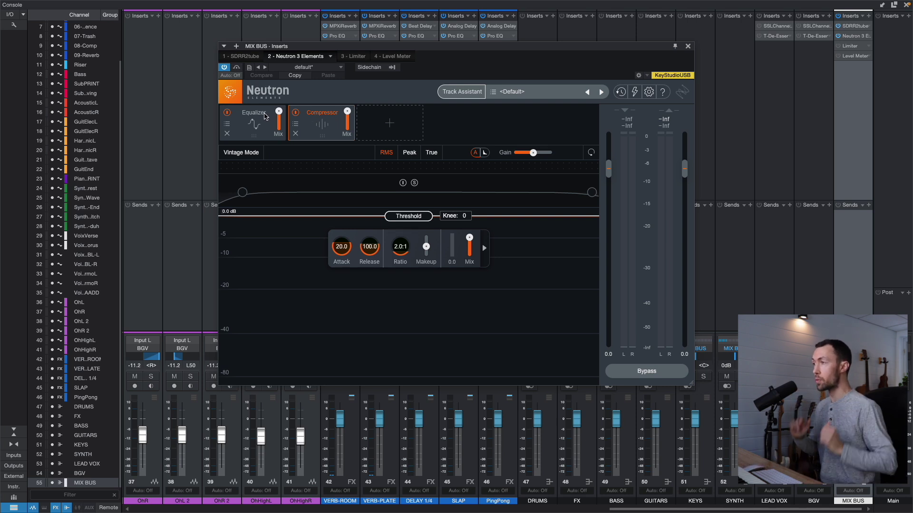
click(265, 116)
- During playback, cut equalizer band 2 by about 0.7 dB at 222 Hz and compare with the Equalizer off and on
key(space)
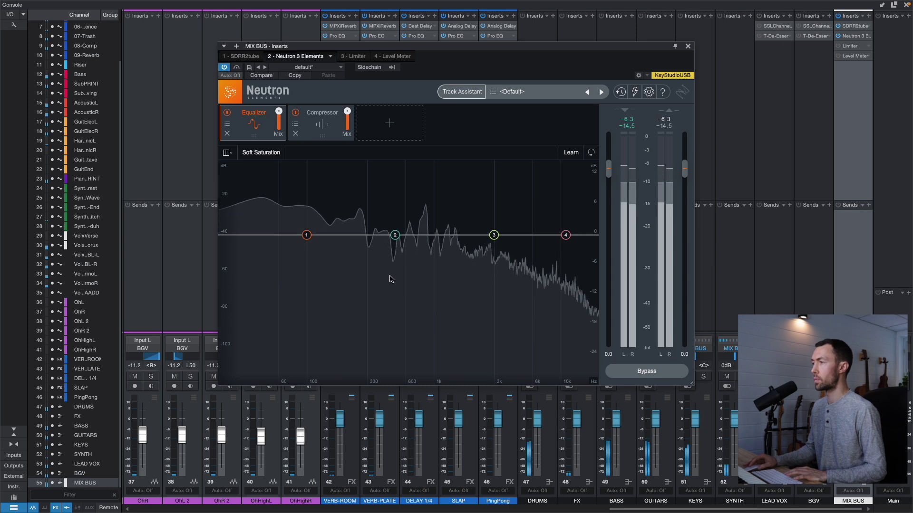
drag(395, 235, 351, 215)
drag(427, 193, 428, 204)
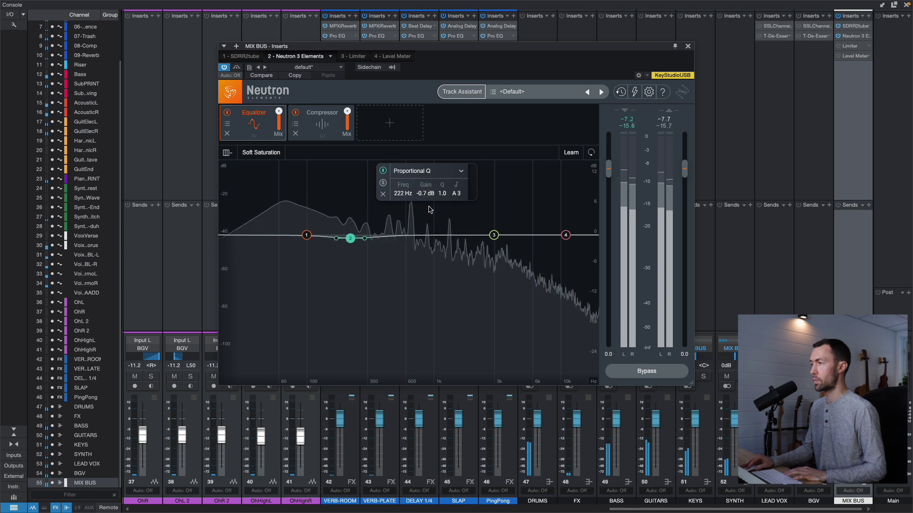
drag(428, 207, 428, 208)
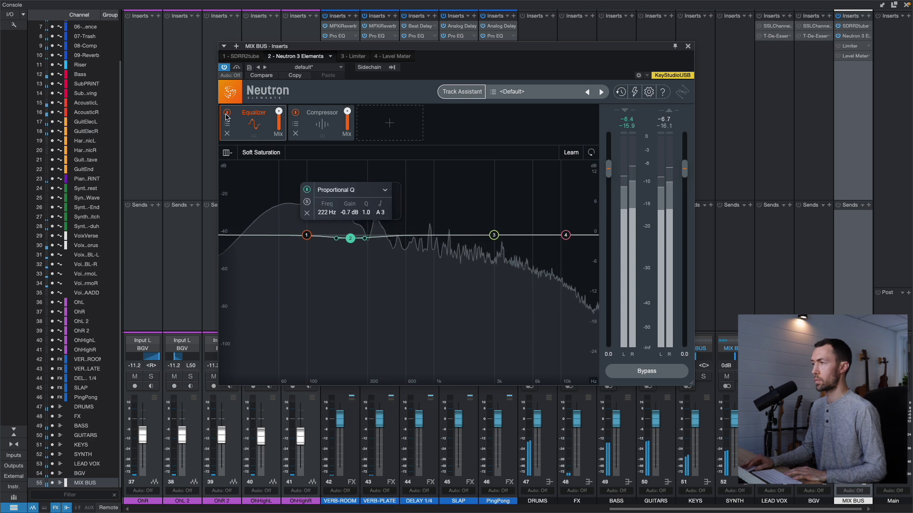
click(227, 113)
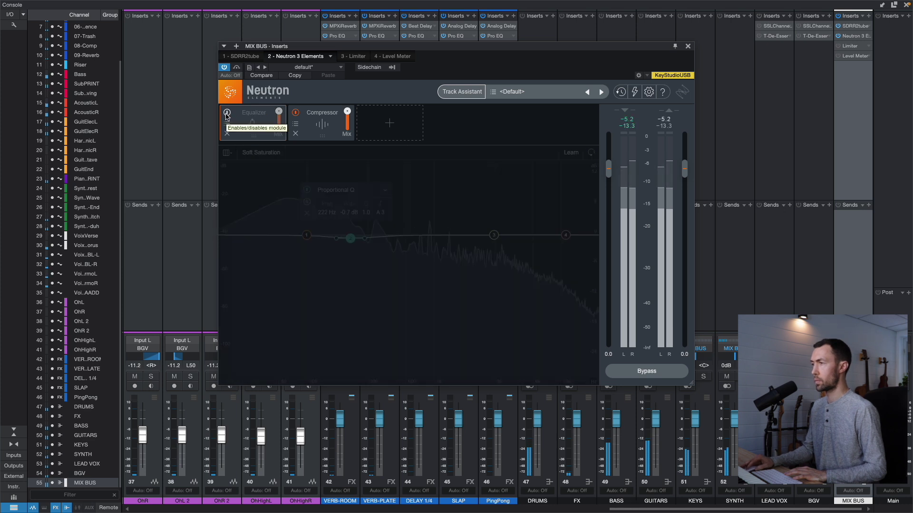
click(227, 113)
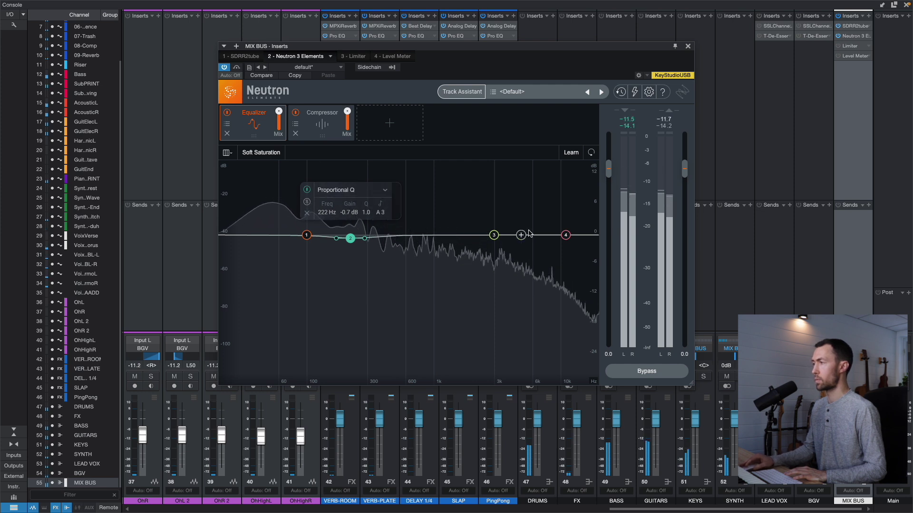
- Shape band 4's analog high shelf to about a 1.4 dB boost at 9338 Hz, and stop playback
mouse_move(567, 237)
mouse_down()
mouse_move(493, 236)
mouse_move(493, 227)
mouse_move(559, 230)
mouse_up()
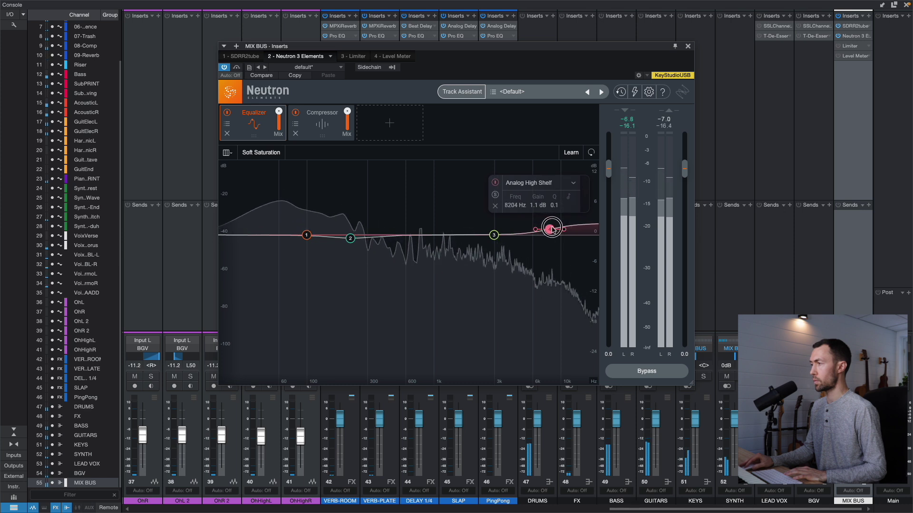
drag(559, 230, 528, 228)
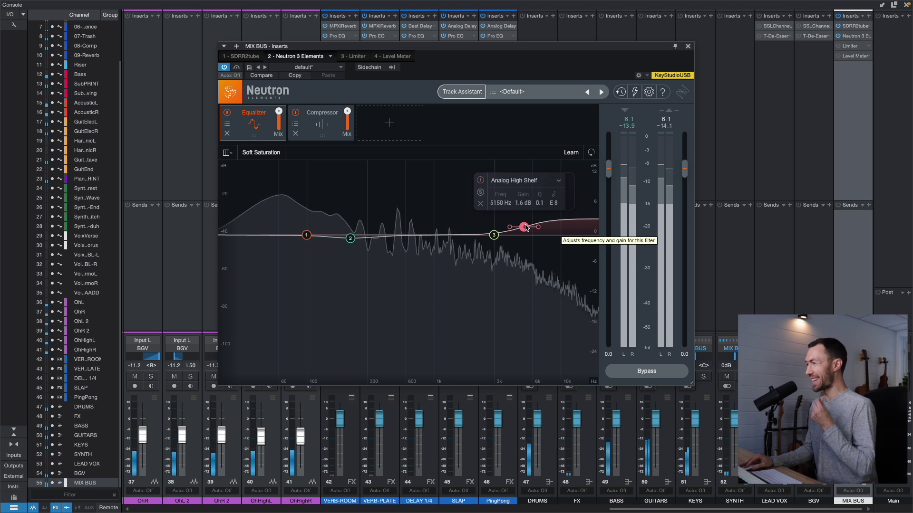
drag(526, 229, 559, 229)
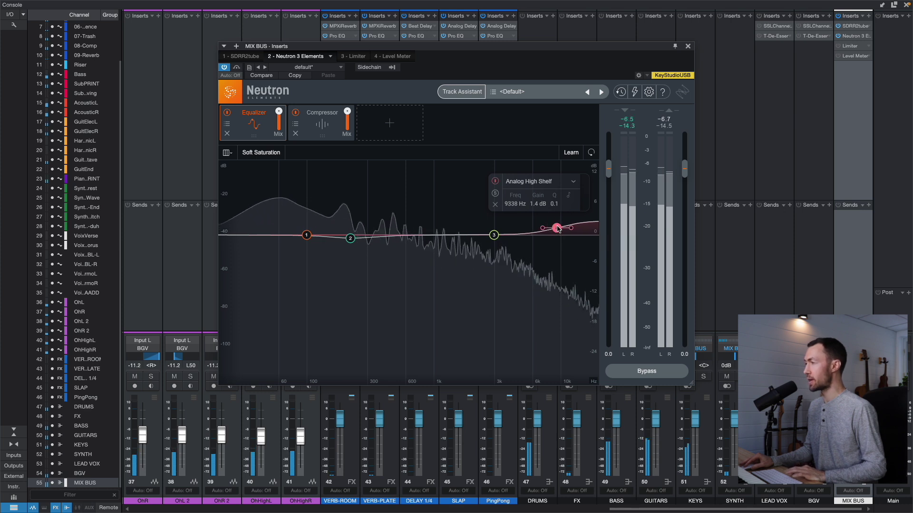
key(space)
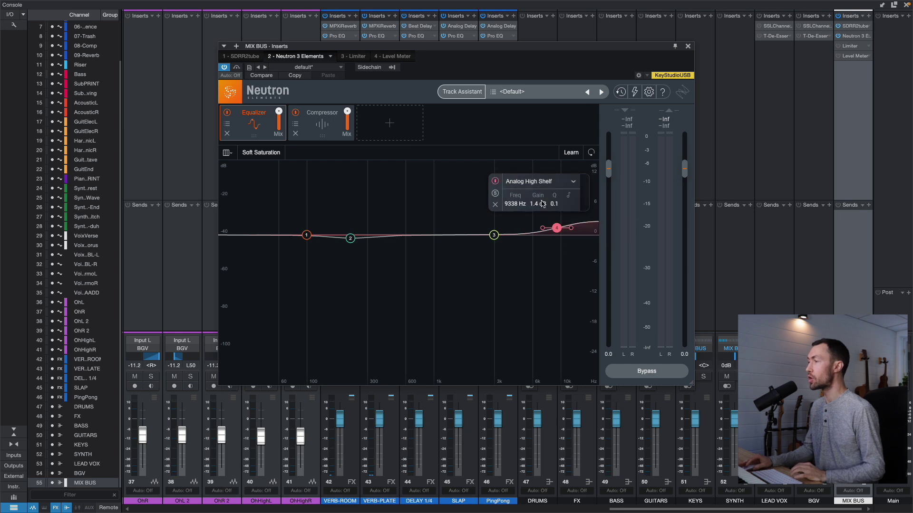
- Set the band 4 high shelf's gain to 0.5 dB and compare the mix with the Equalizer off and on
click(541, 205)
drag(541, 205, 541, 205)
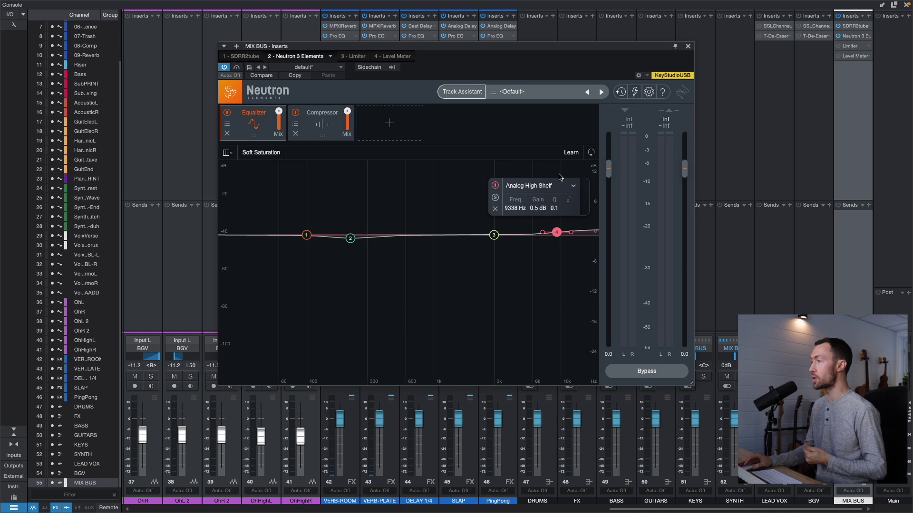
key(space)
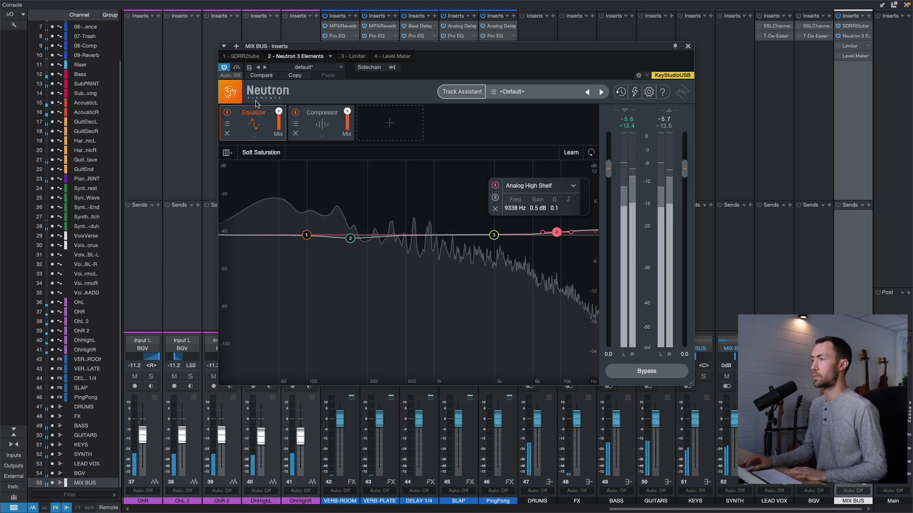
click(228, 114)
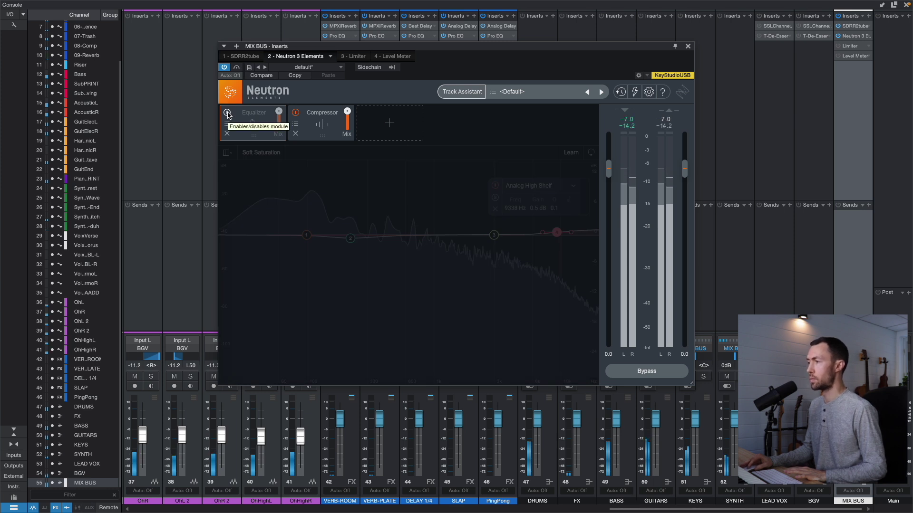
click(227, 114)
- Cut band 1's analog low shelf by about 0.5 dB at 193 Hz, and compare with the Equalizer off and on
drag(308, 236, 347, 243)
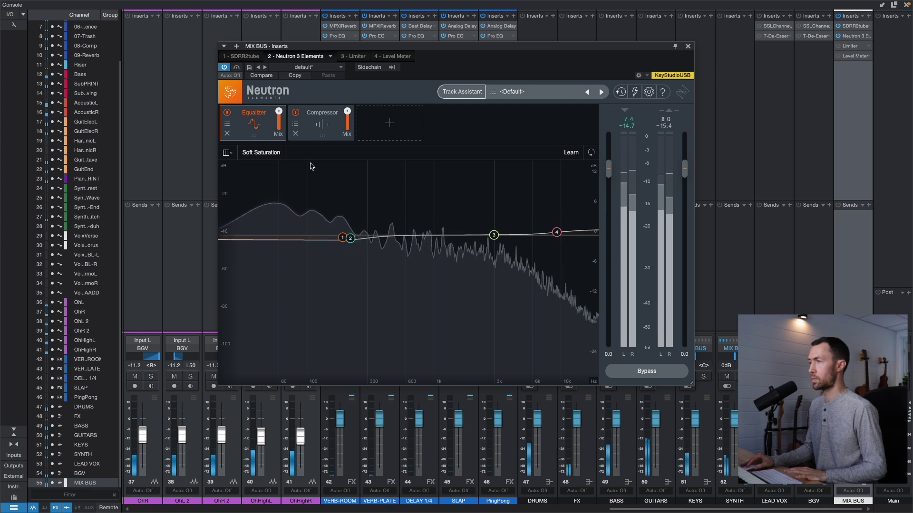
click(228, 115)
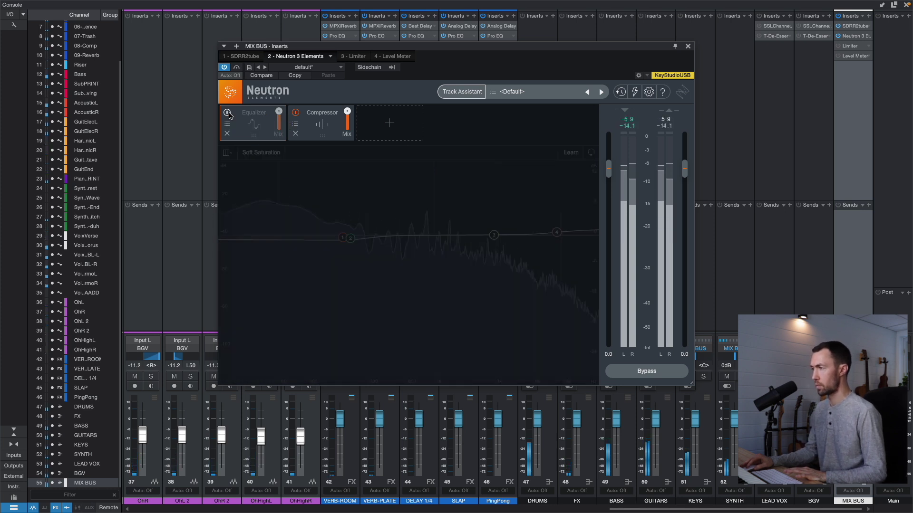
click(228, 115)
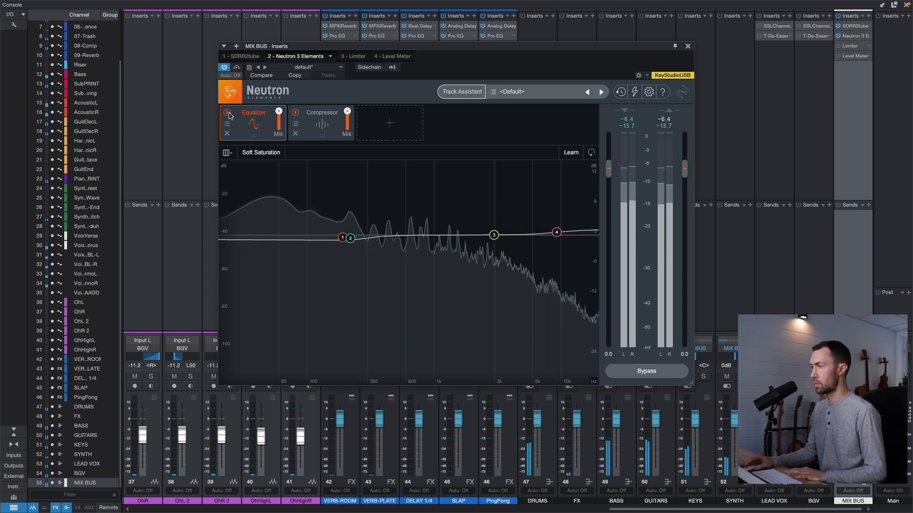
key(space)
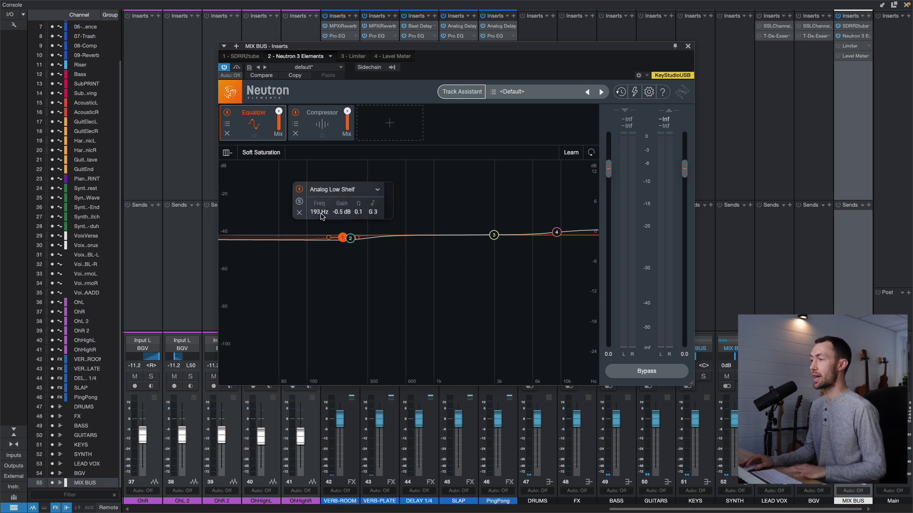
click(357, 271)
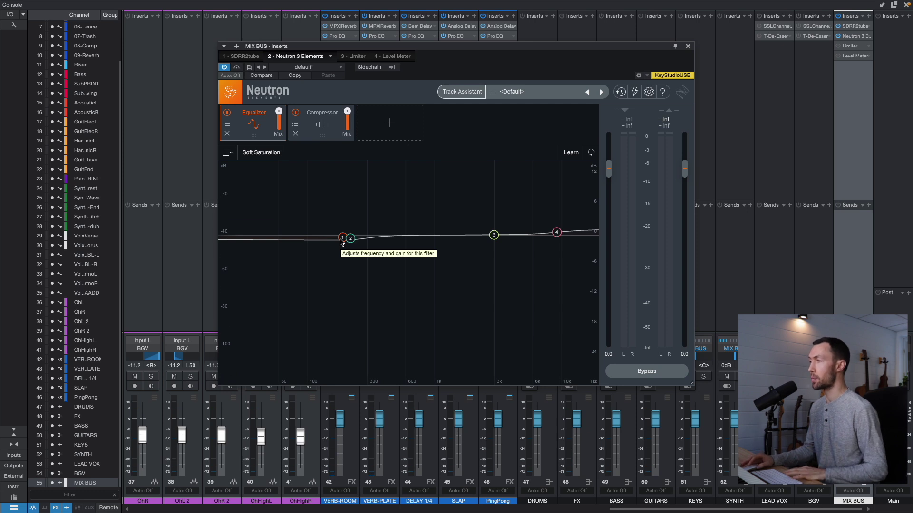
- In the Compressor module, set the threshold to about -17.9 dB and the attack to 31.0 during playback
click(319, 118)
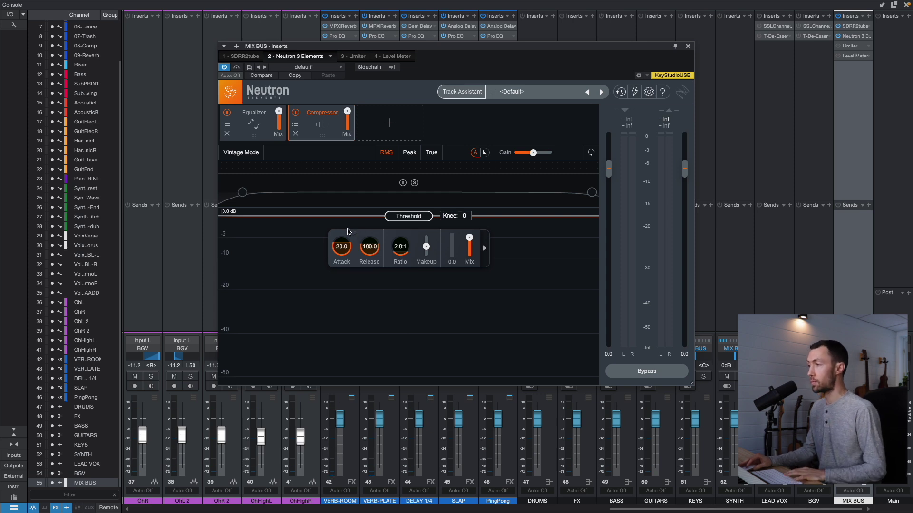
key(space)
drag(397, 216, 398, 284)
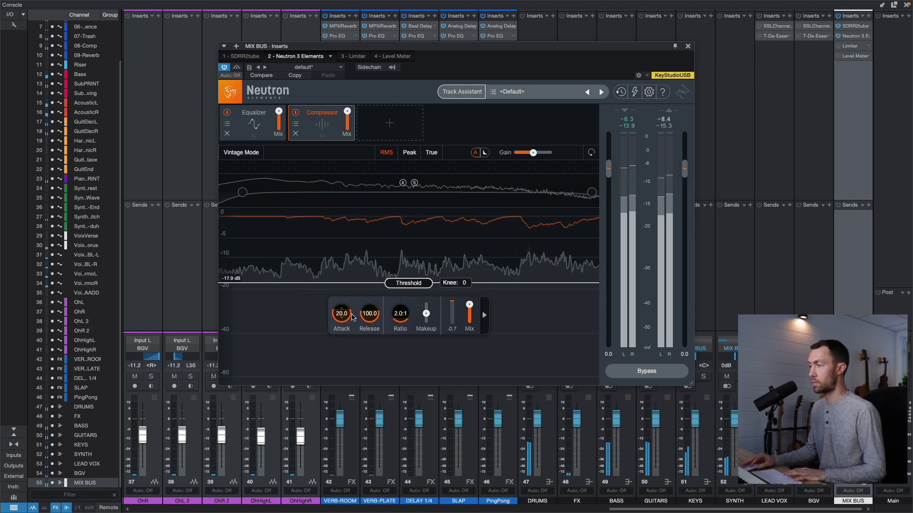
drag(353, 317, 353, 311)
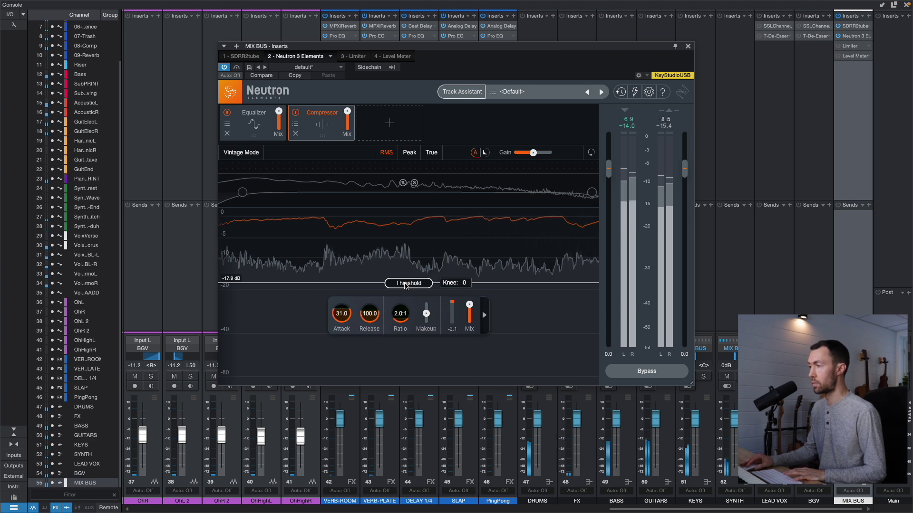
- Lower the Compressor threshold to -21.9 dB and set the release to 85.2 during playback
mouse_move(415, 285)
mouse_down()
mouse_move(415, 277)
mouse_move(413, 298)
mouse_up()
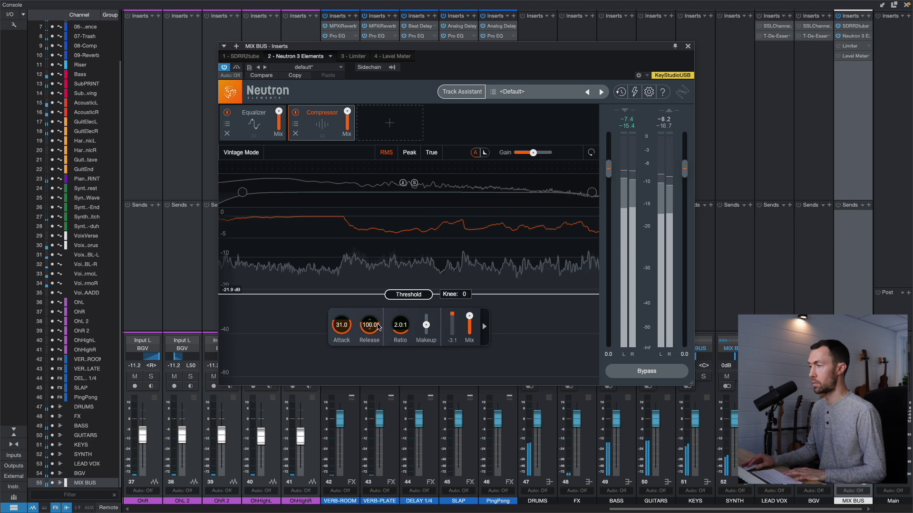
drag(378, 327, 372, 330)
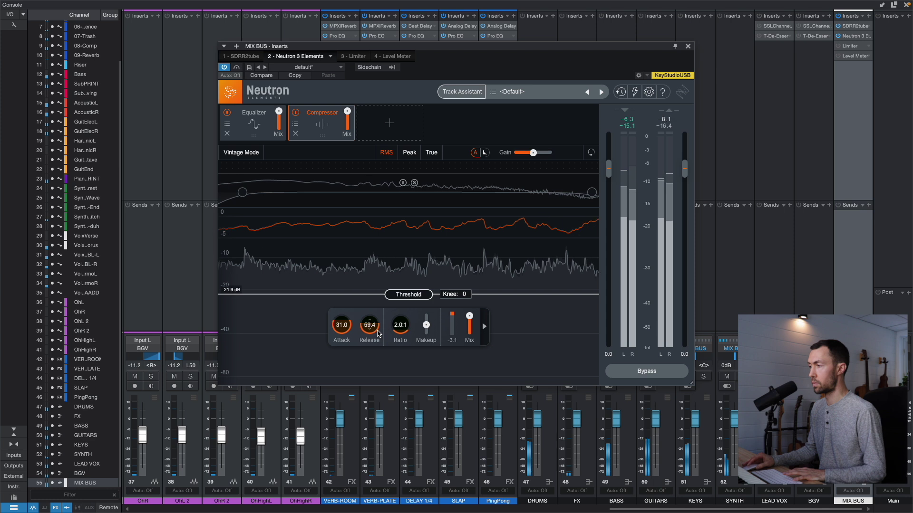
drag(372, 330, 383, 340)
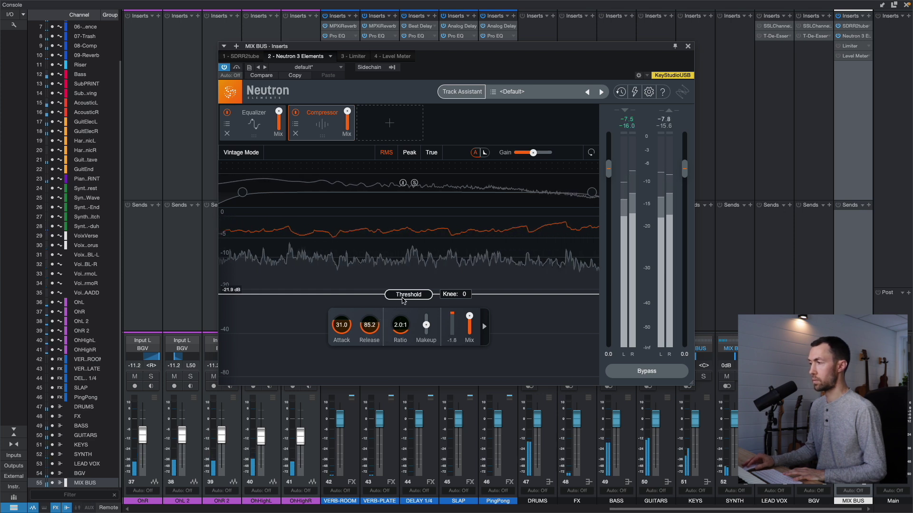
- Raise the Compressor threshold to -14.4 dB and leave the makeup gain at 0.0
drag(406, 296, 408, 274)
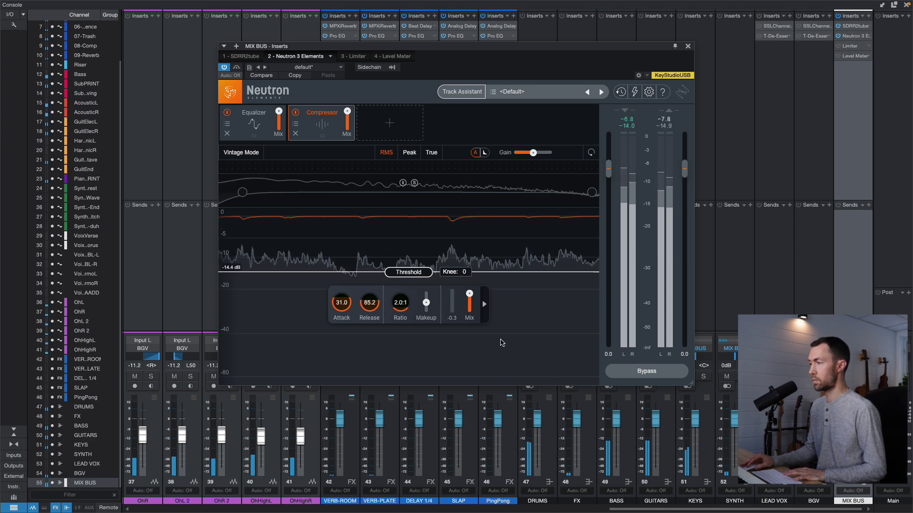
double_click(426, 318)
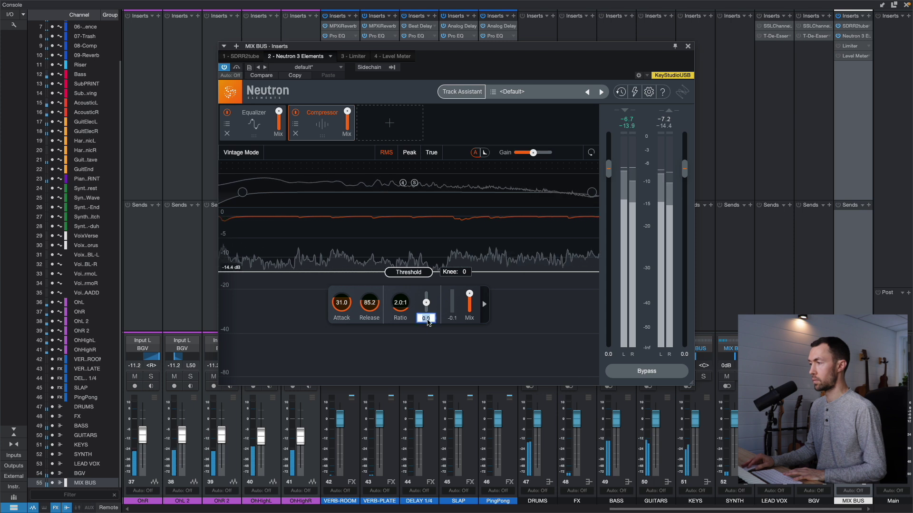
key(Return)
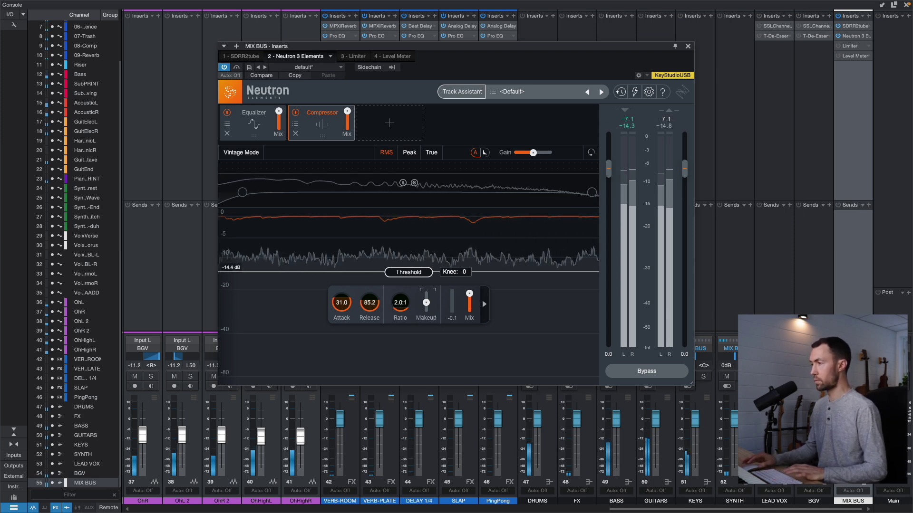
- Compare the mix with the Compressor off and on, then stop playback and close the MIX BUS inserts window
click(295, 113)
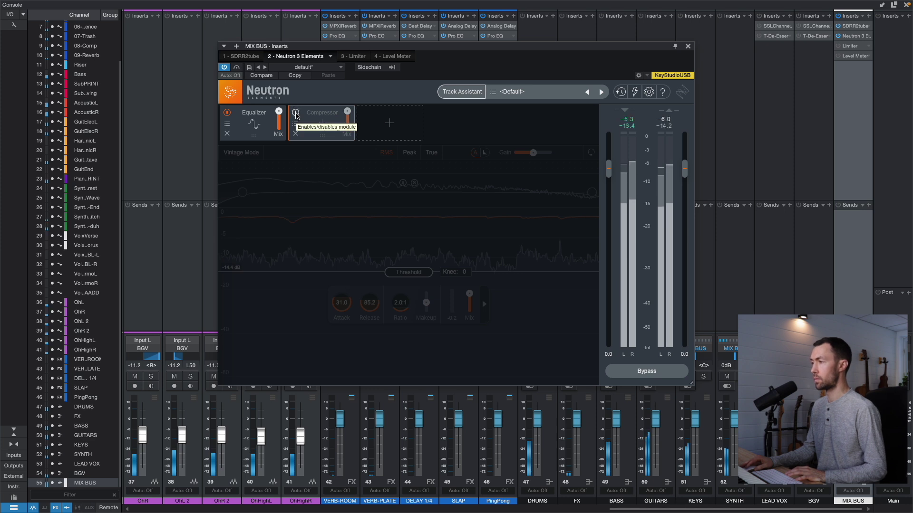
click(296, 112)
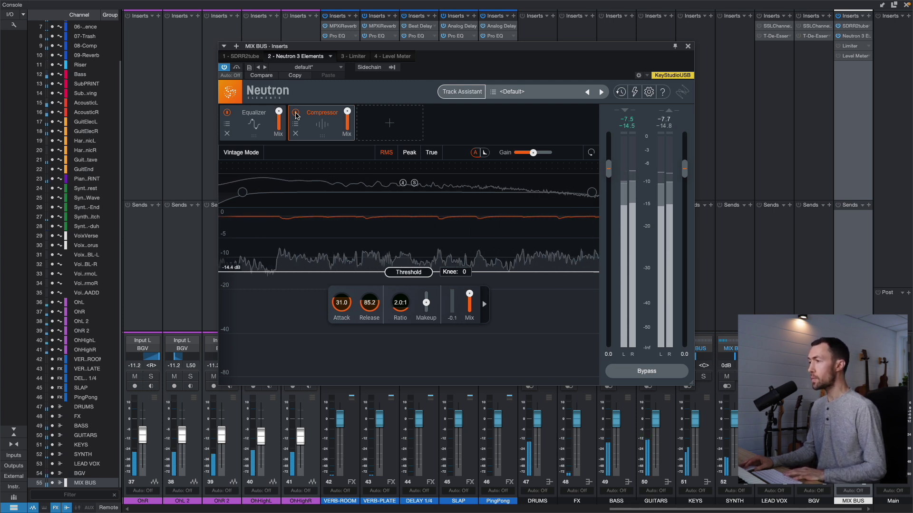
key(space)
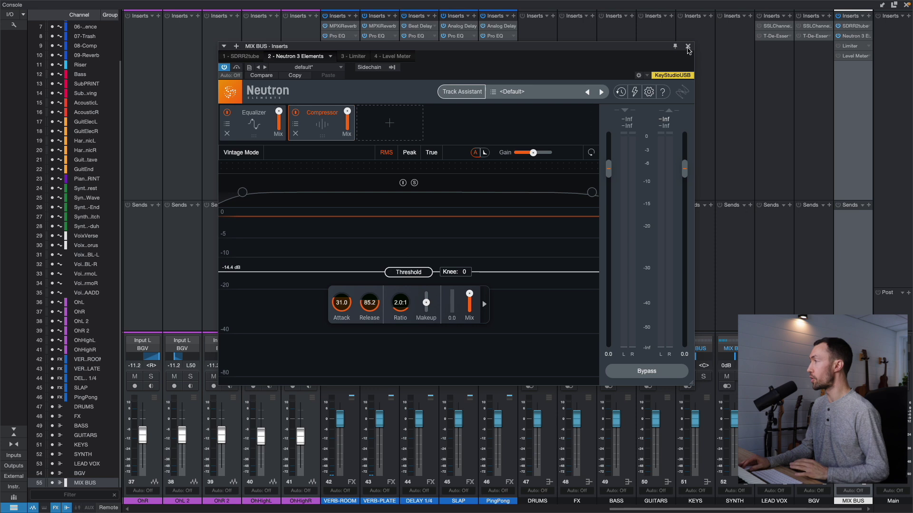
click(688, 46)
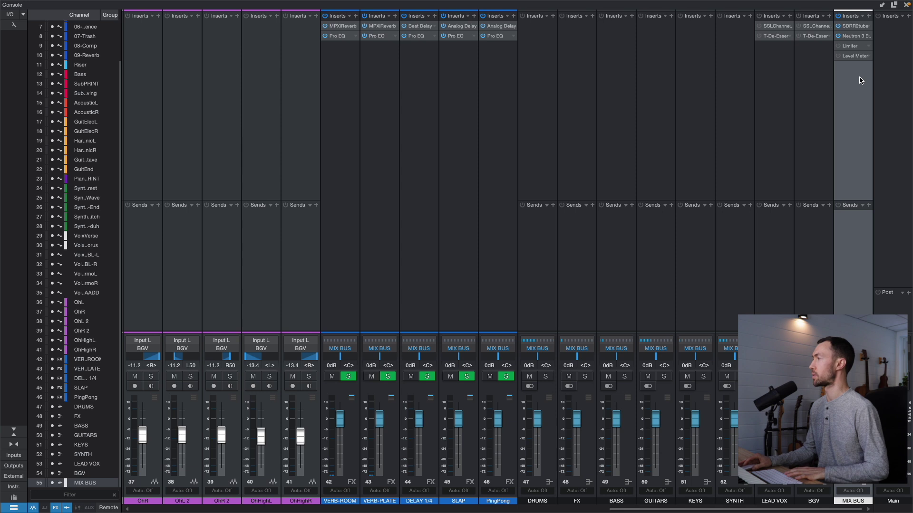
- Play the song and compare the mix with all MIX BUS inserts bypassed and active
key(space)
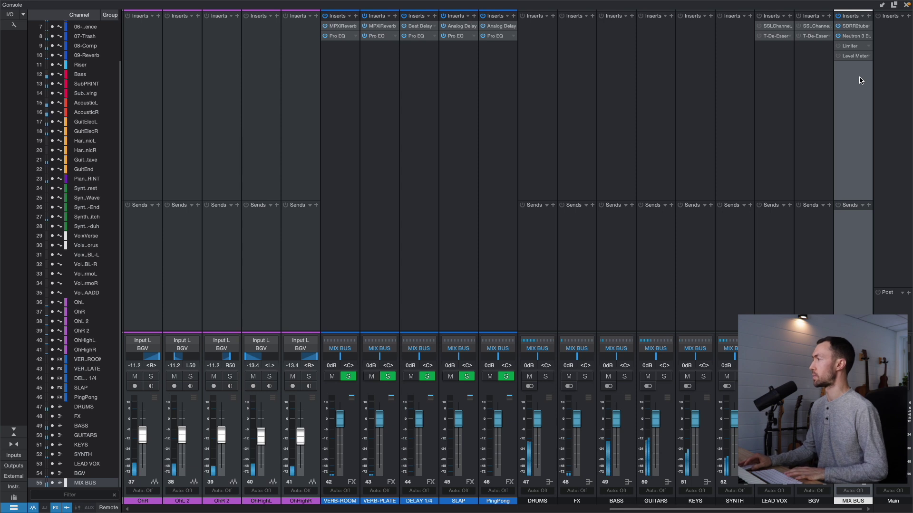
click(838, 16)
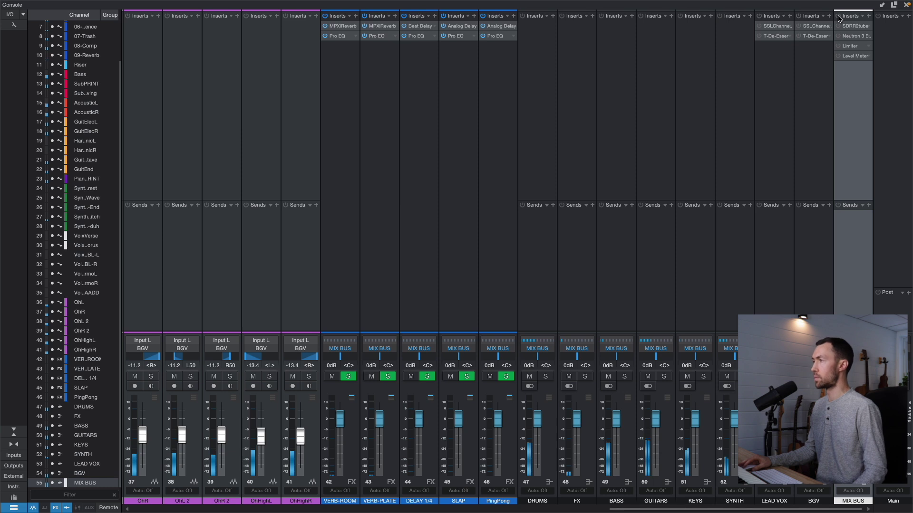
click(838, 17)
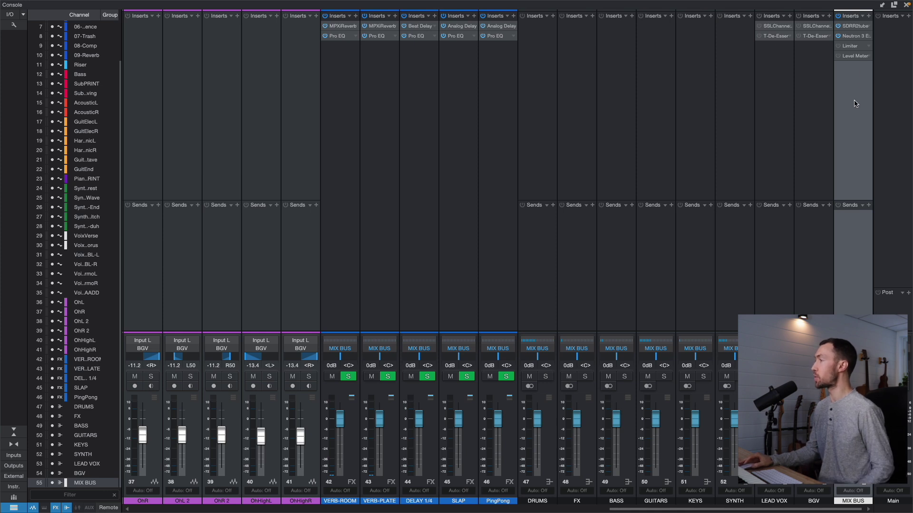
- Select the bus channels from DRUMS through BGV together in the console
click(545, 162)
shift+click(815, 150)
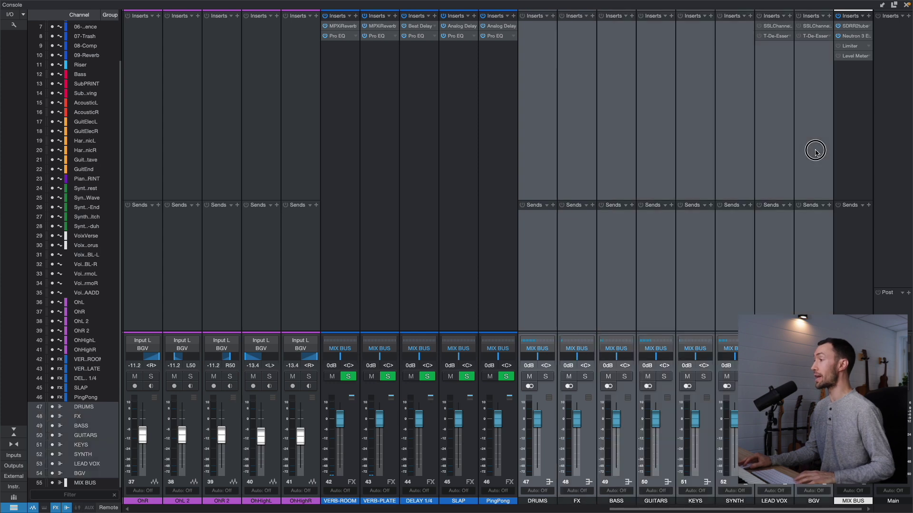